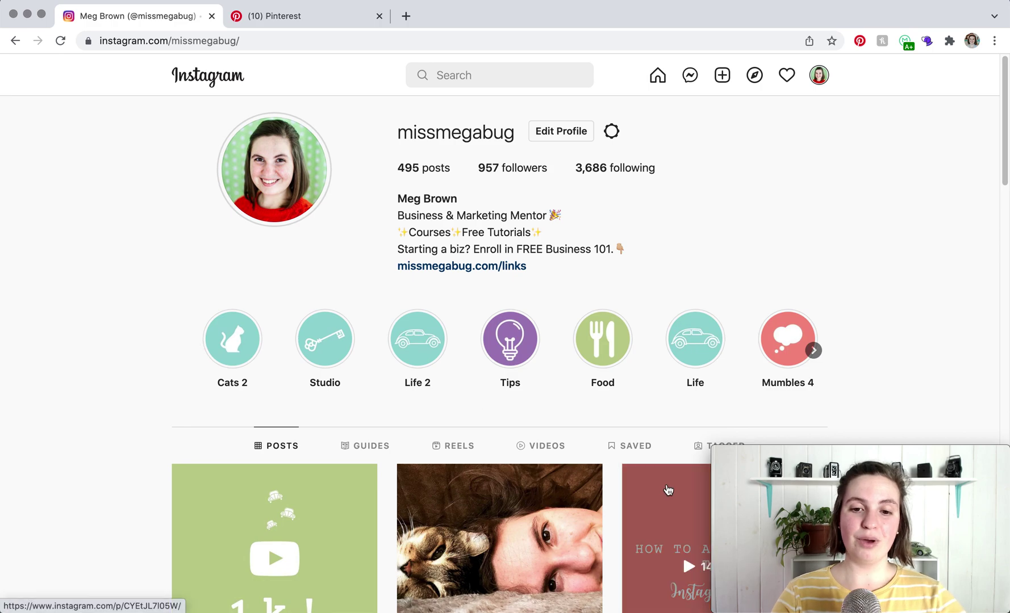
Copy the link of the Instagram Story captions post, then switch to the Pinterest profile tab.
click(668, 490)
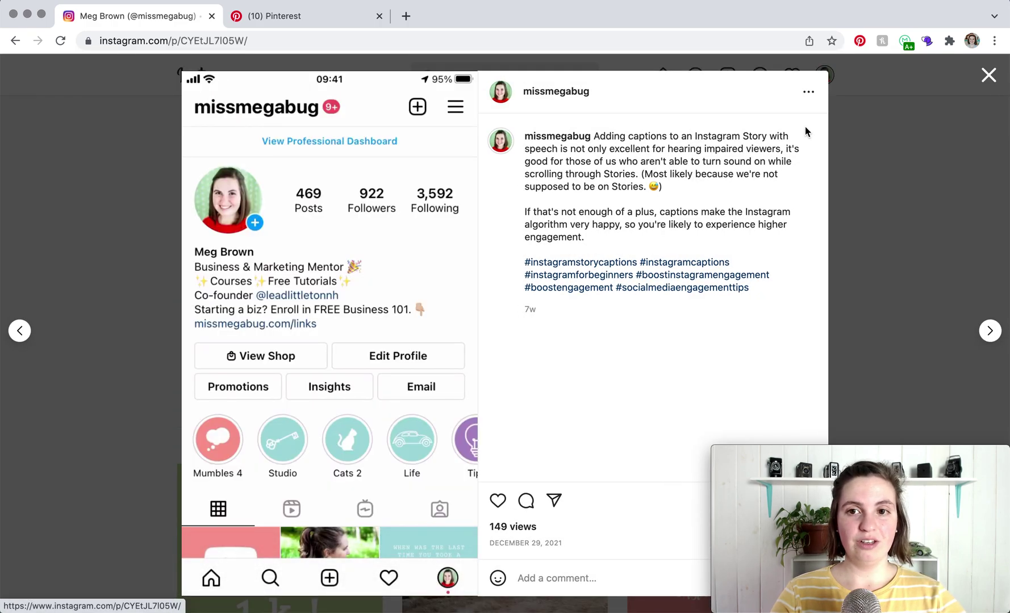
click(809, 92)
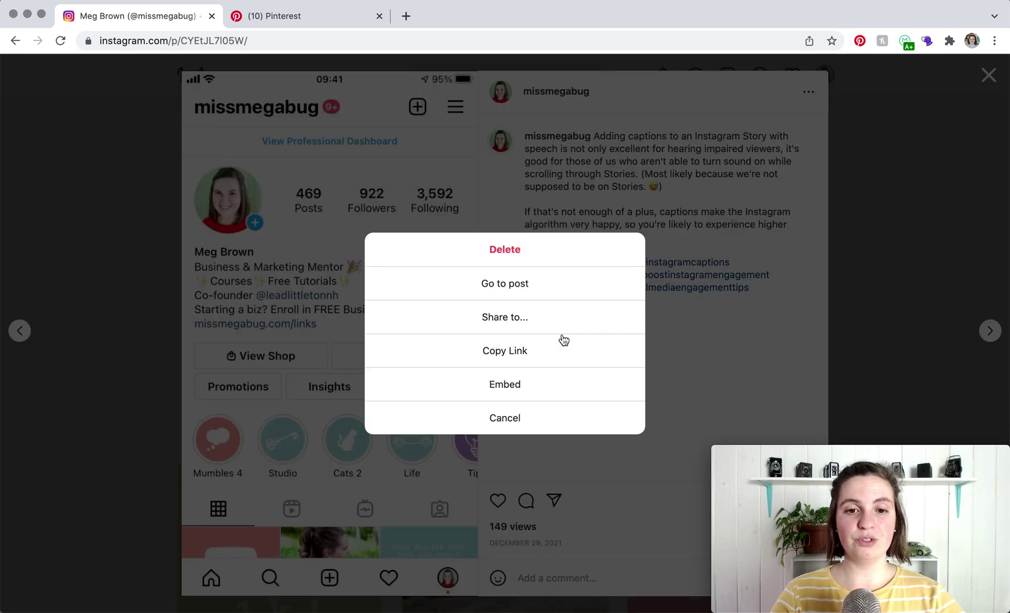
click(539, 355)
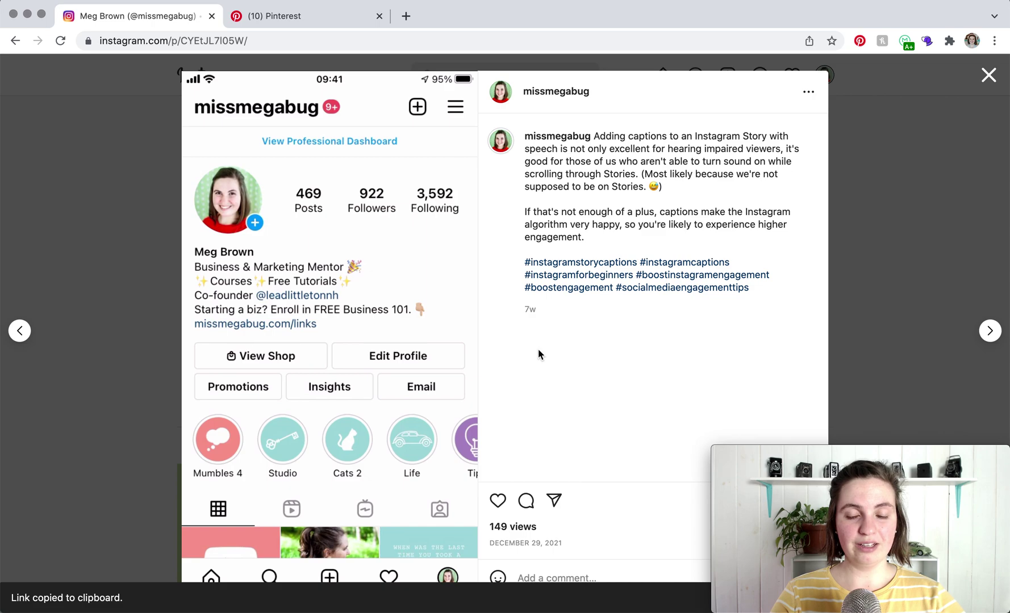
click(331, 17)
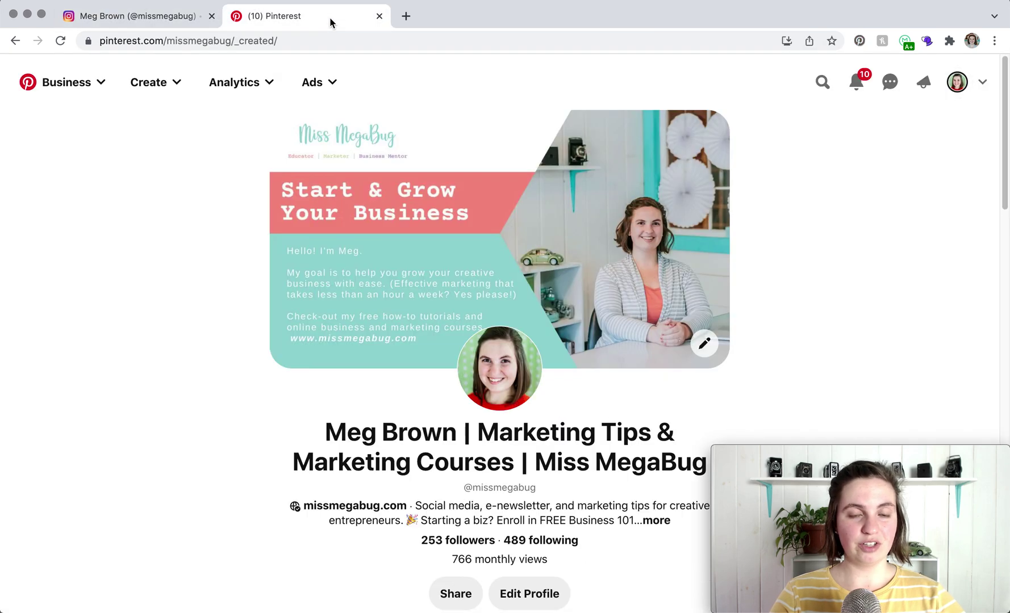
Paste the Instagram post link into a new pin's Save from website search, which finds no images.
click(171, 85)
click(156, 127)
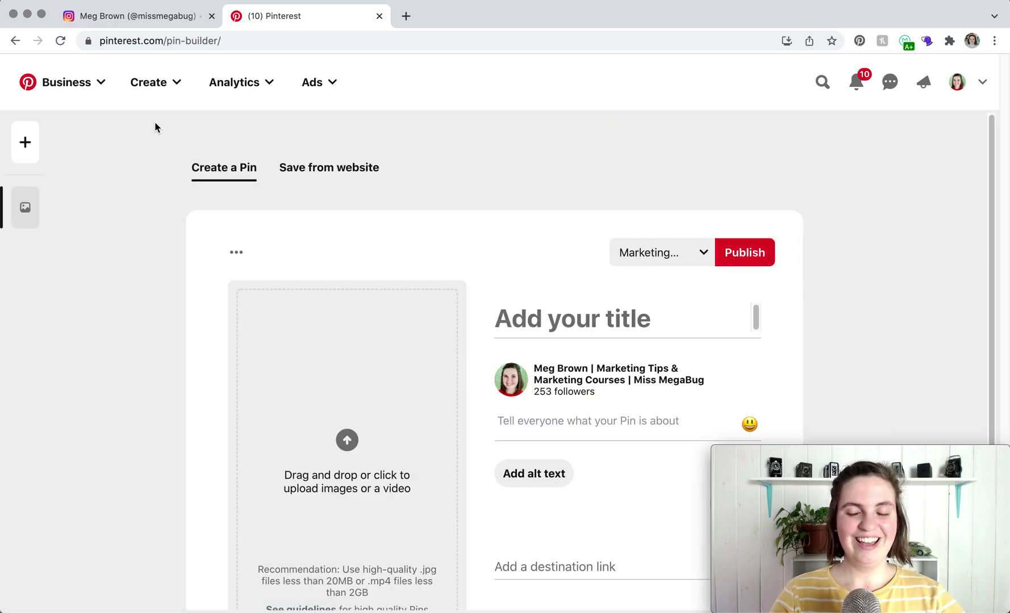
click(300, 169)
click(300, 261)
key(super+v)
key(Return)
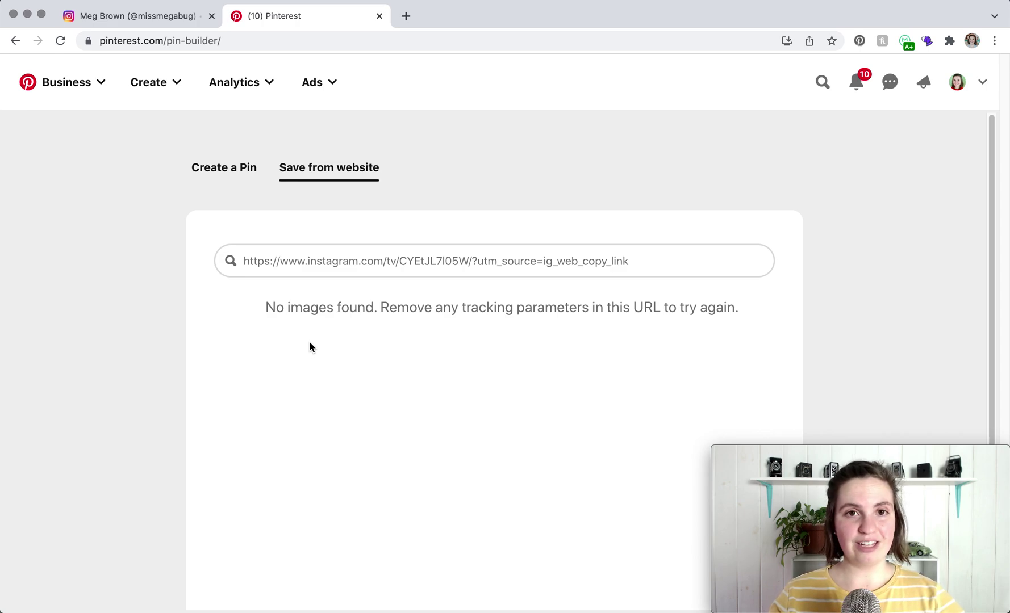
Return to the manual pin builder and paste the Instagram post link as the destination link.
click(215, 175)
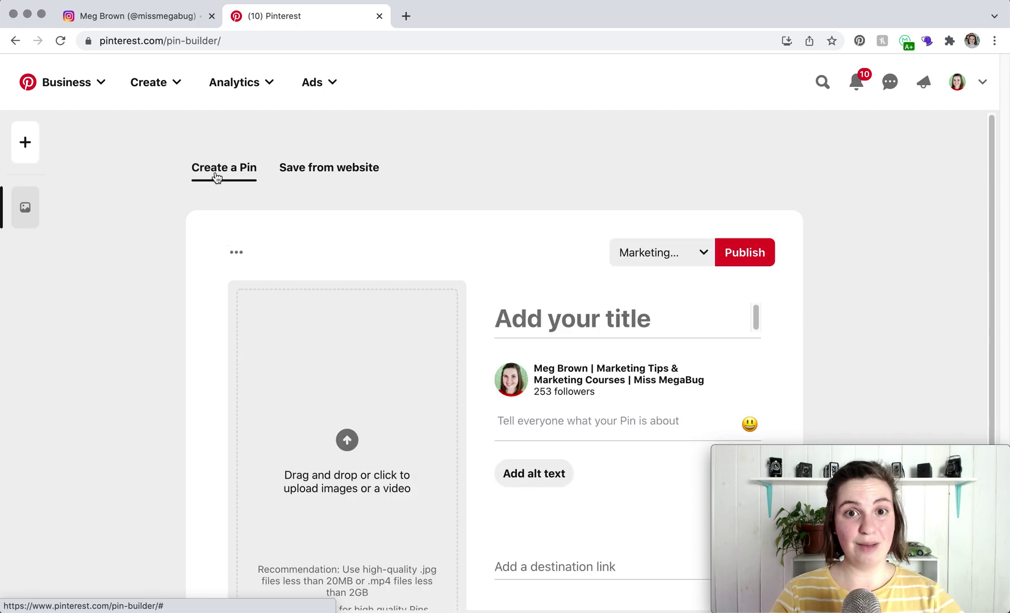
click(510, 566)
key(super+v)
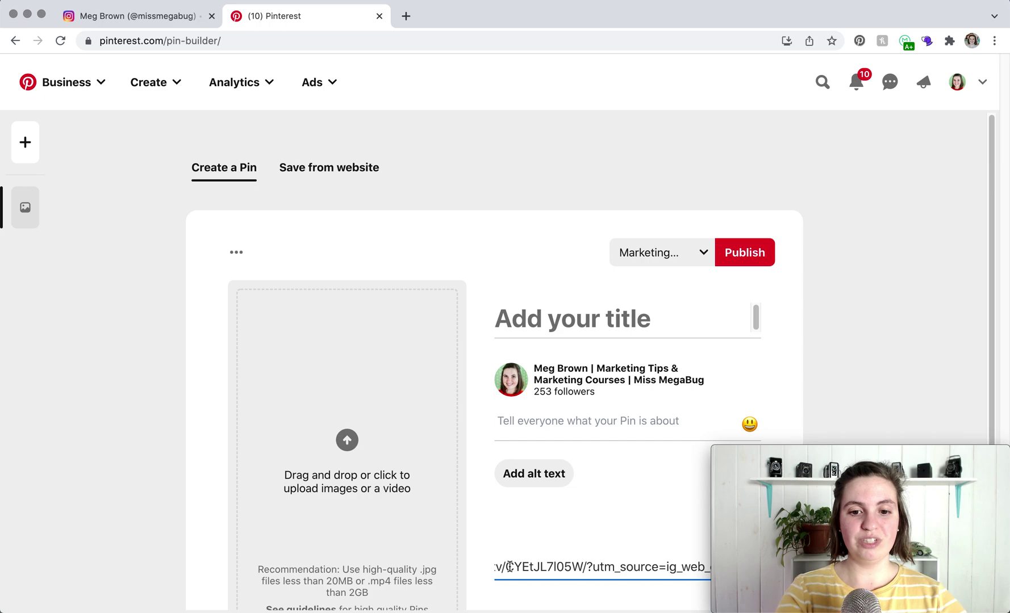
scroll(539, 543, down, 3)
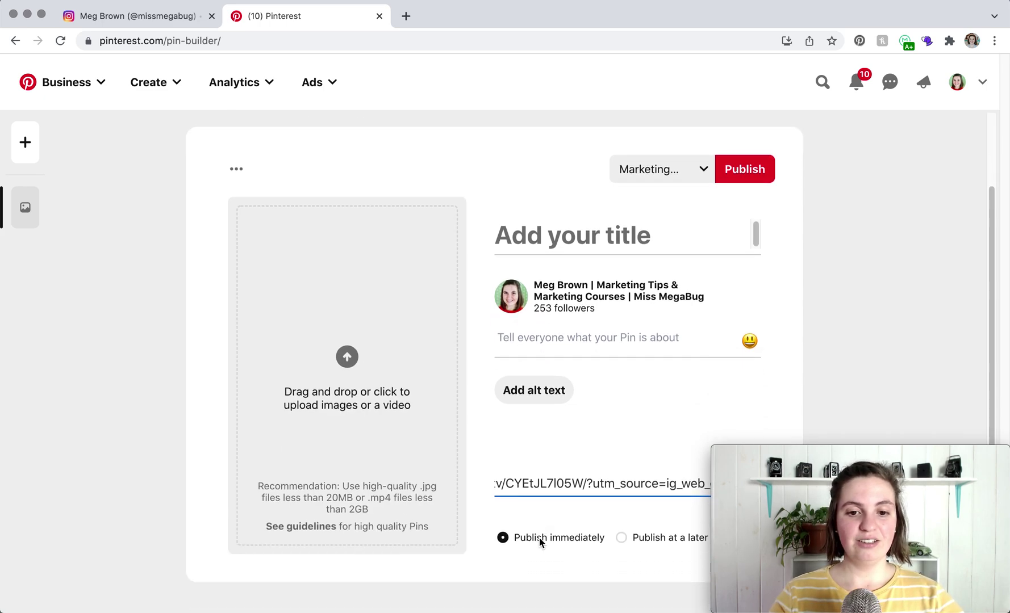
Upload the captions tutorial PNG as the pin's 1080 x 1080 image.
click(346, 358)
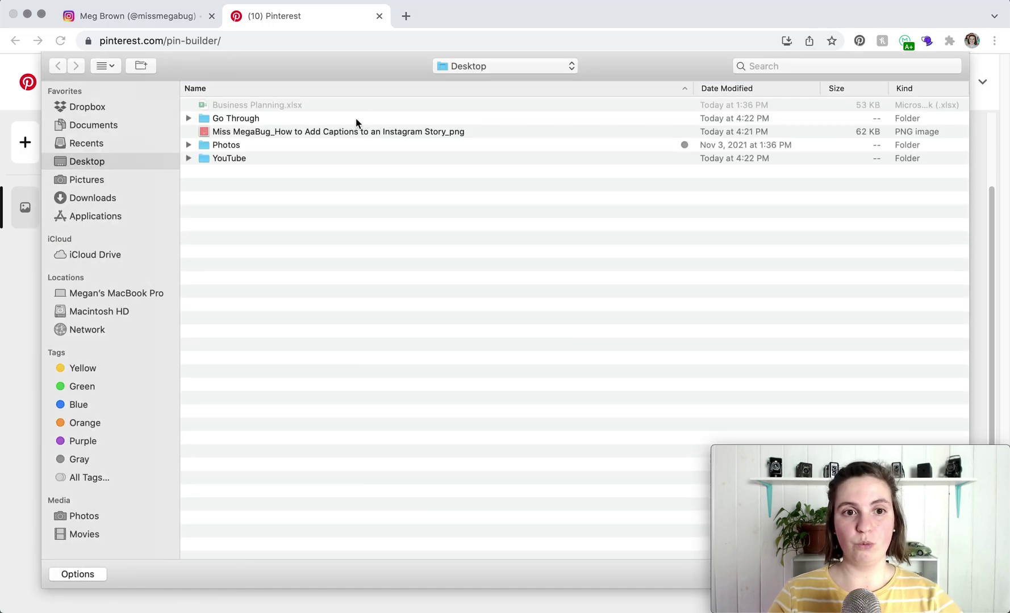
click(349, 131)
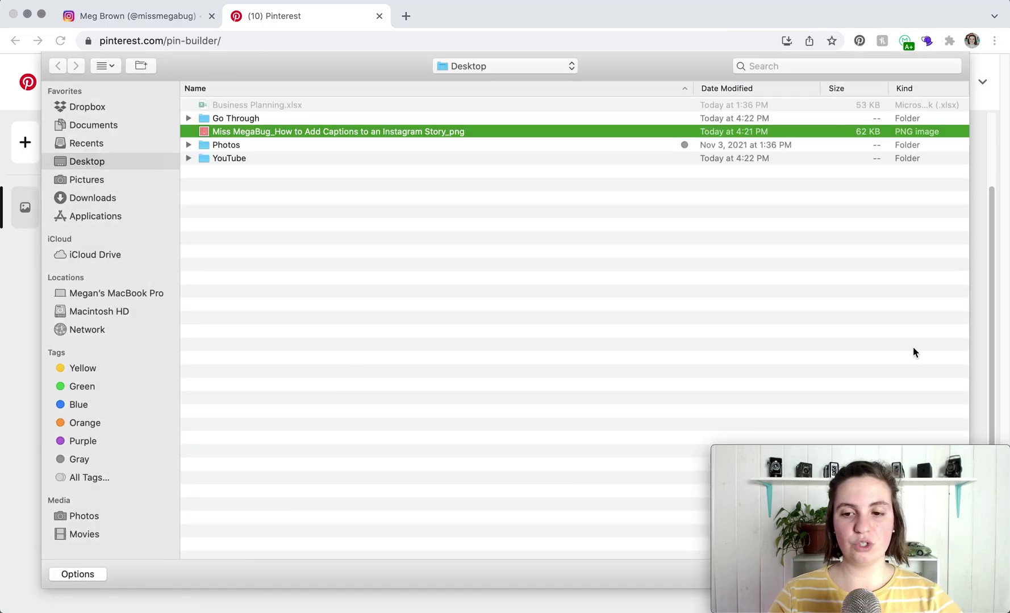
drag(895, 452, 942, 471)
click(934, 574)
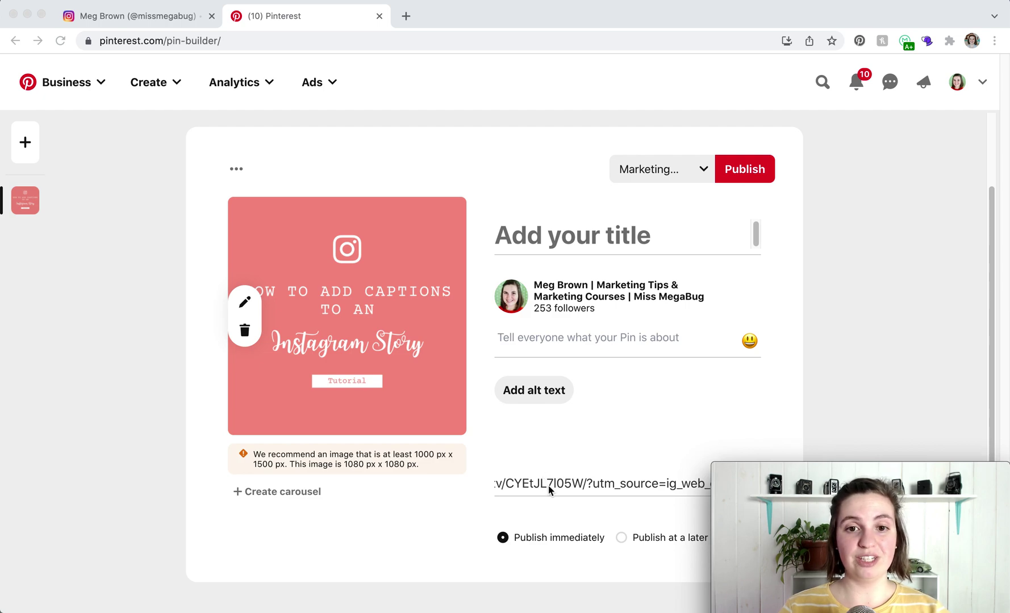
Title the pin 'How to Add Captions to an Instagram Story' and paste the same text as its description.
click(553, 241)
click(532, 237)
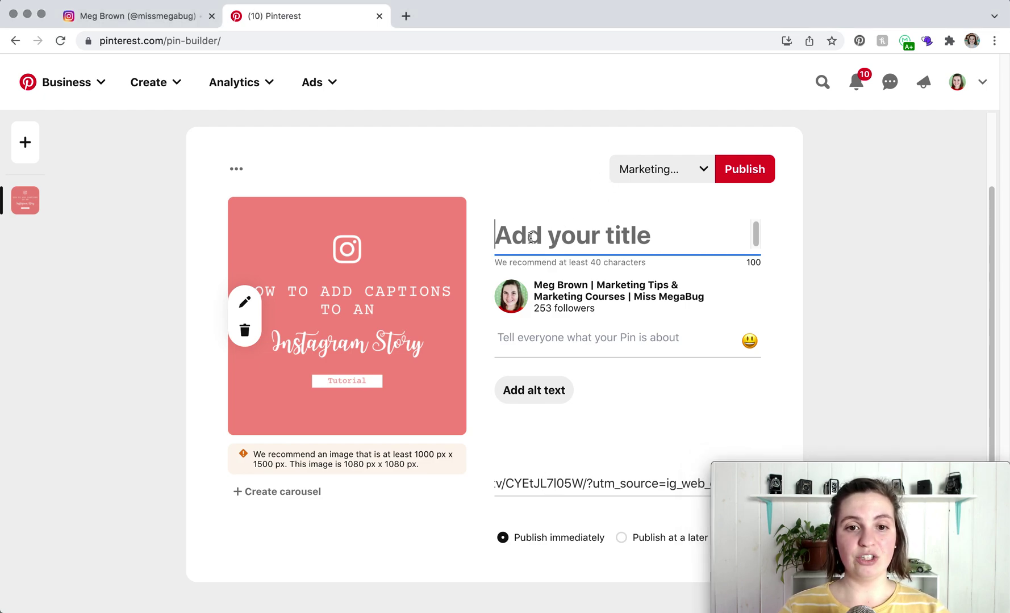
text(How to )
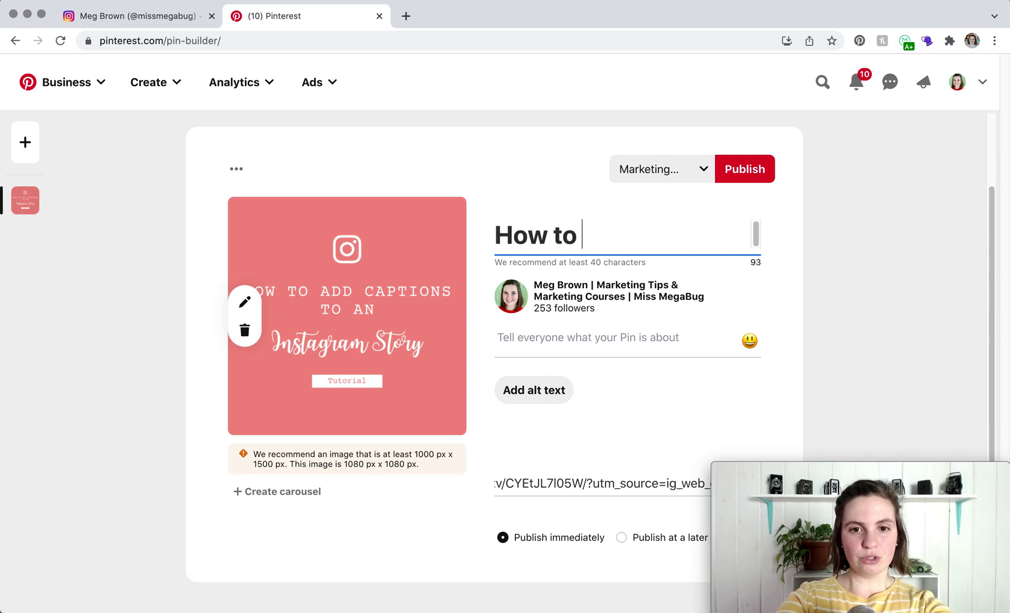
text(Add Captions t)
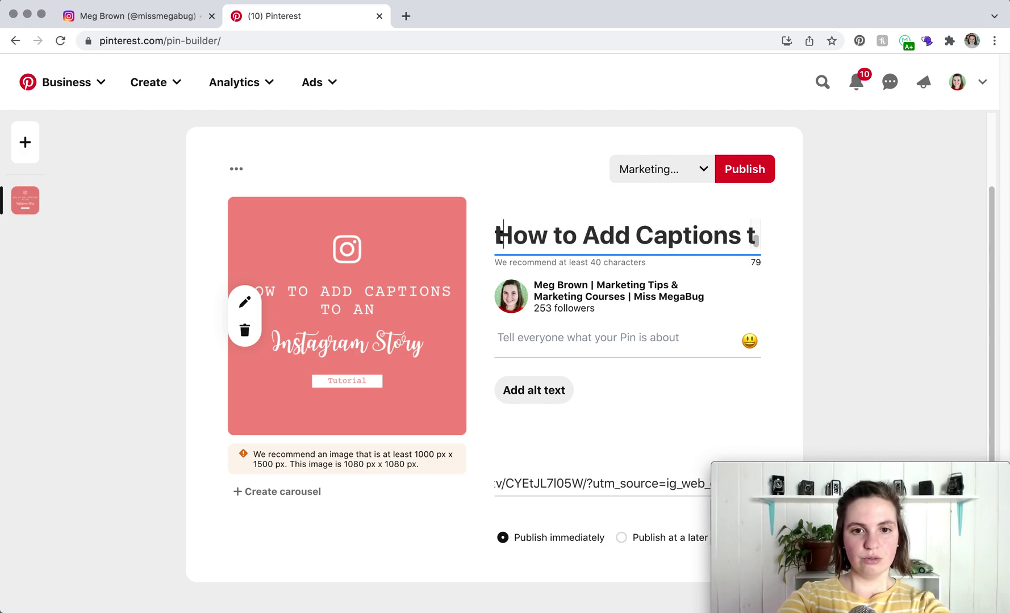
text(o an Insta)
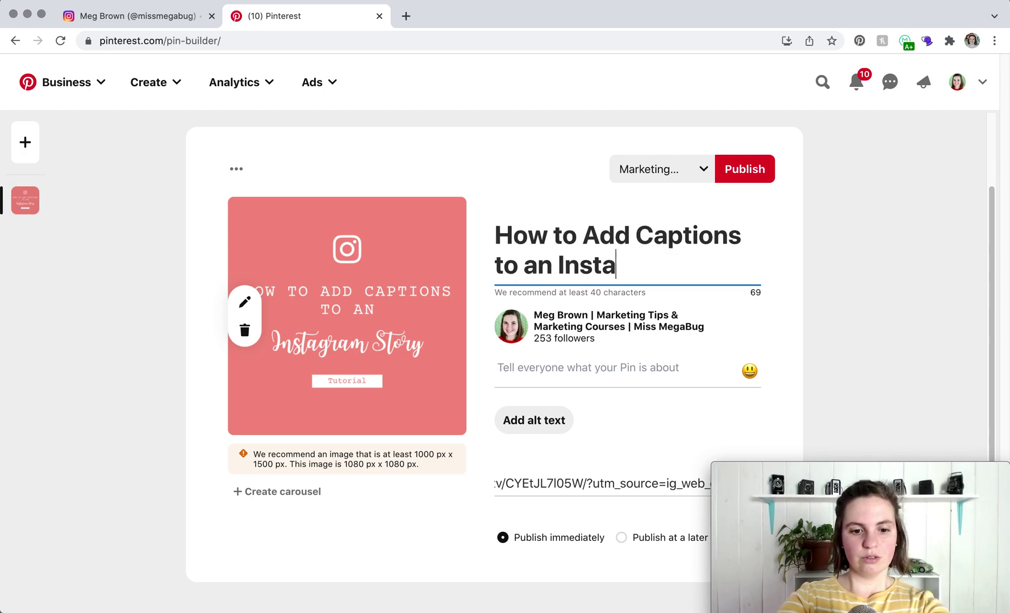
text(gram Str)
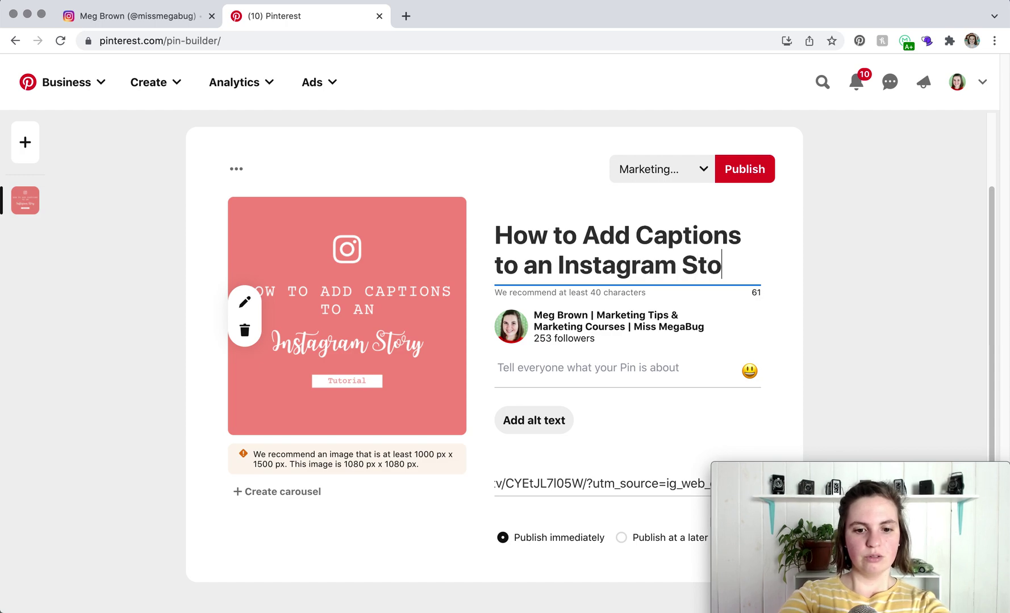
text(ry)
drag(749, 267, 482, 232)
click(582, 371)
key(super+v)
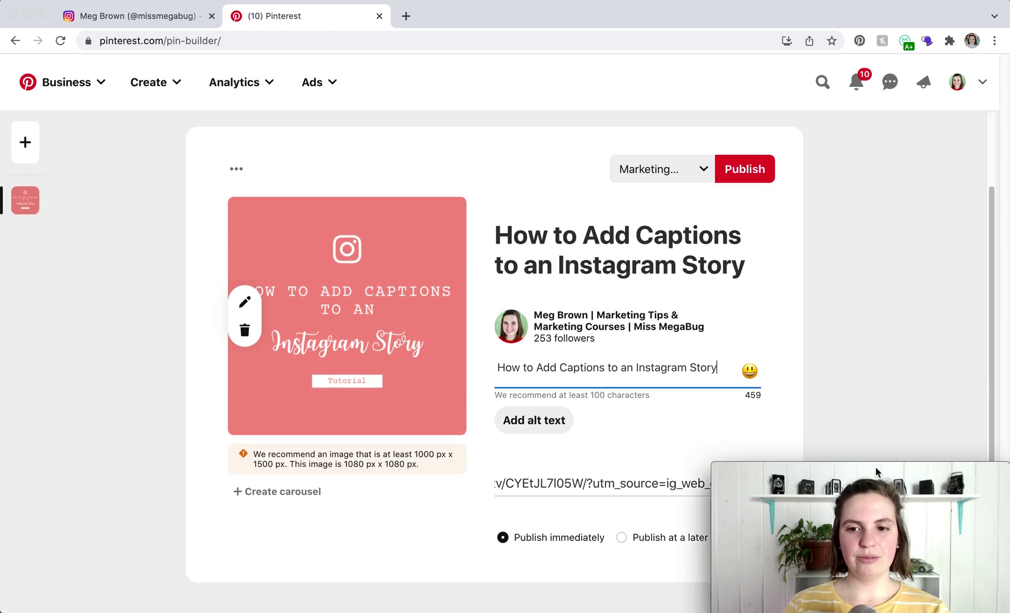
drag(875, 467, 165, 457)
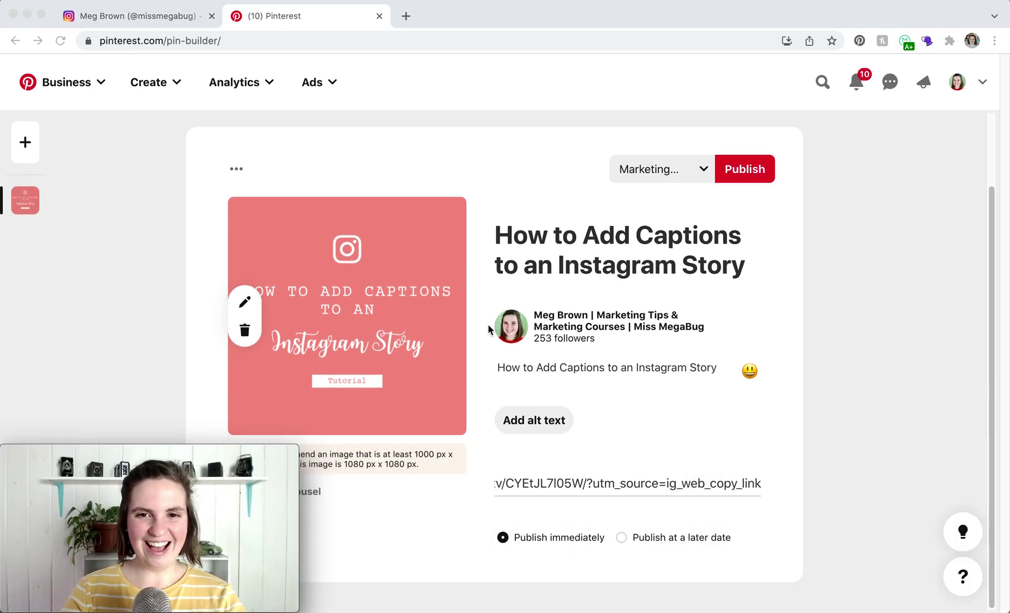
Choose the Instagram Tips board for the pin.
click(696, 178)
click(697, 170)
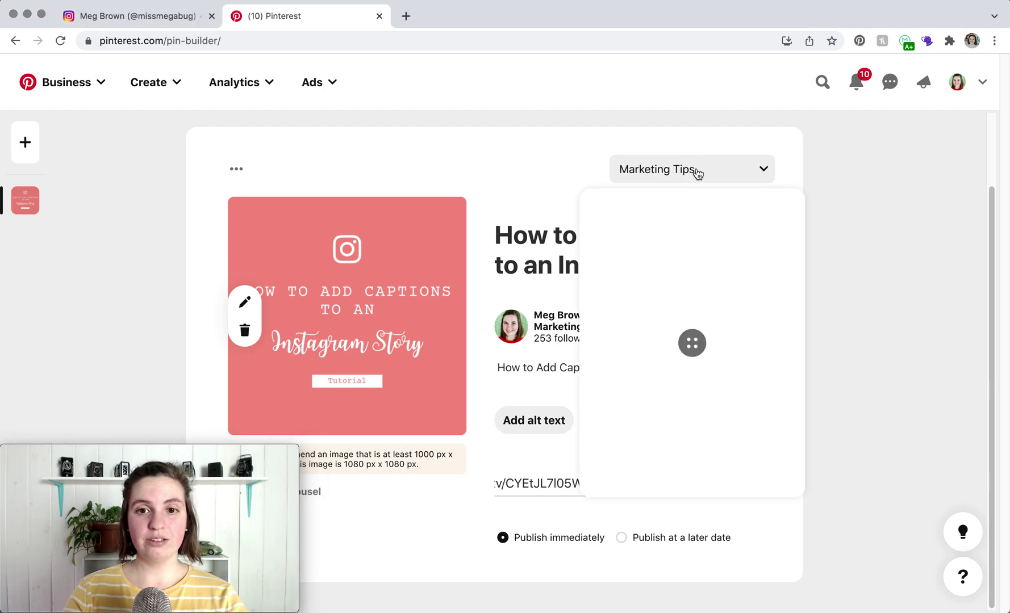
scroll(713, 372, down, 3)
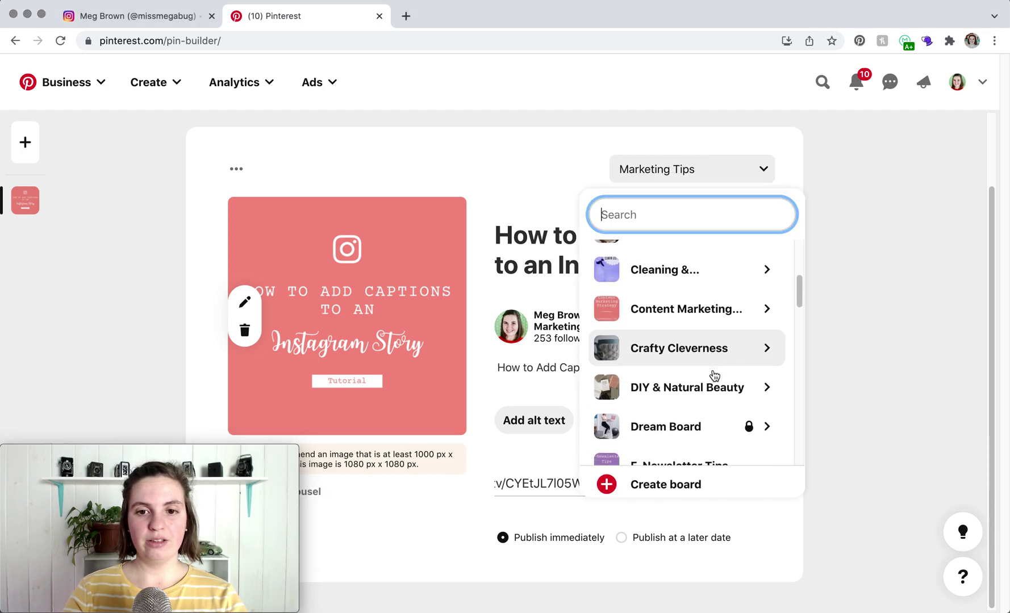
scroll(714, 375, down, 5)
scroll(714, 375, down, 2)
scroll(714, 375, up, 5)
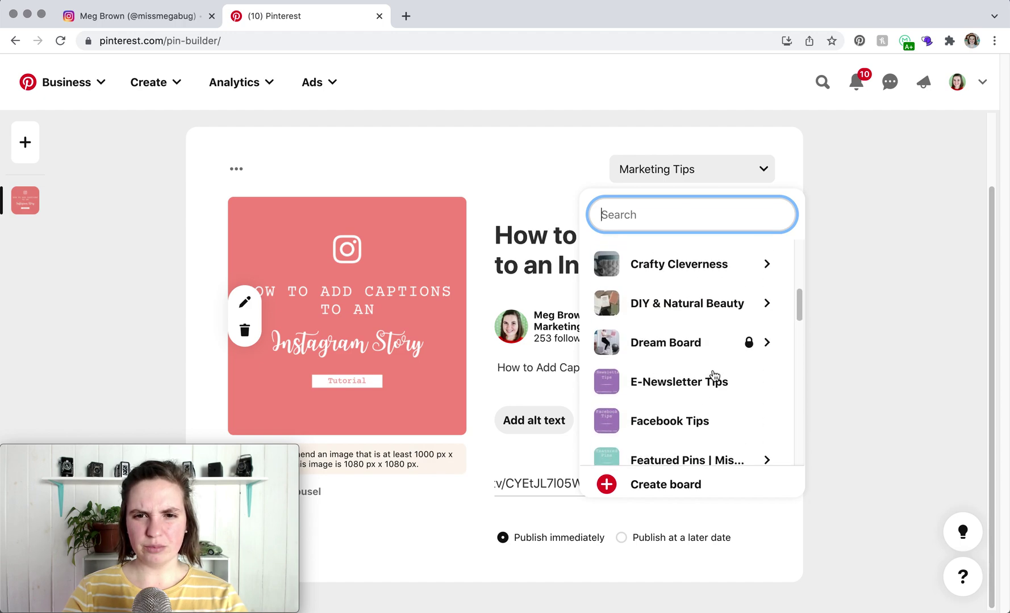
scroll(714, 375, down, 8)
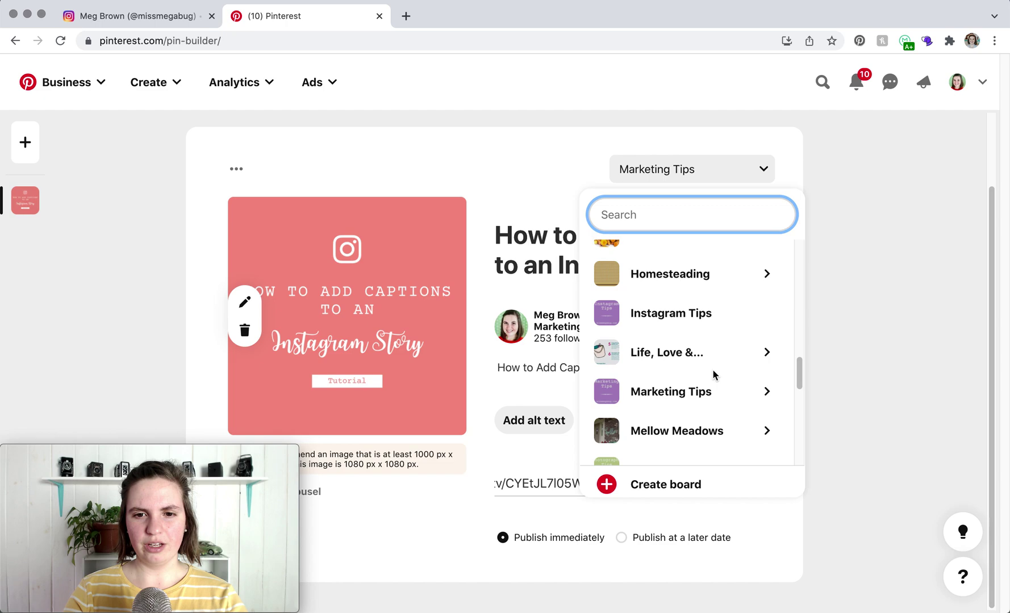
mouse_move(737, 322)
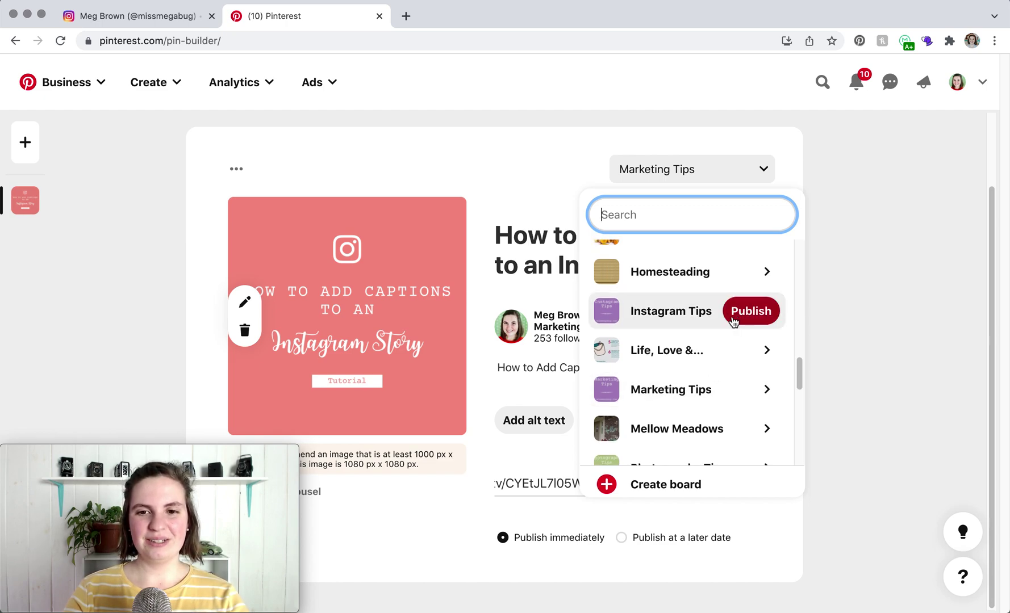
click(733, 322)
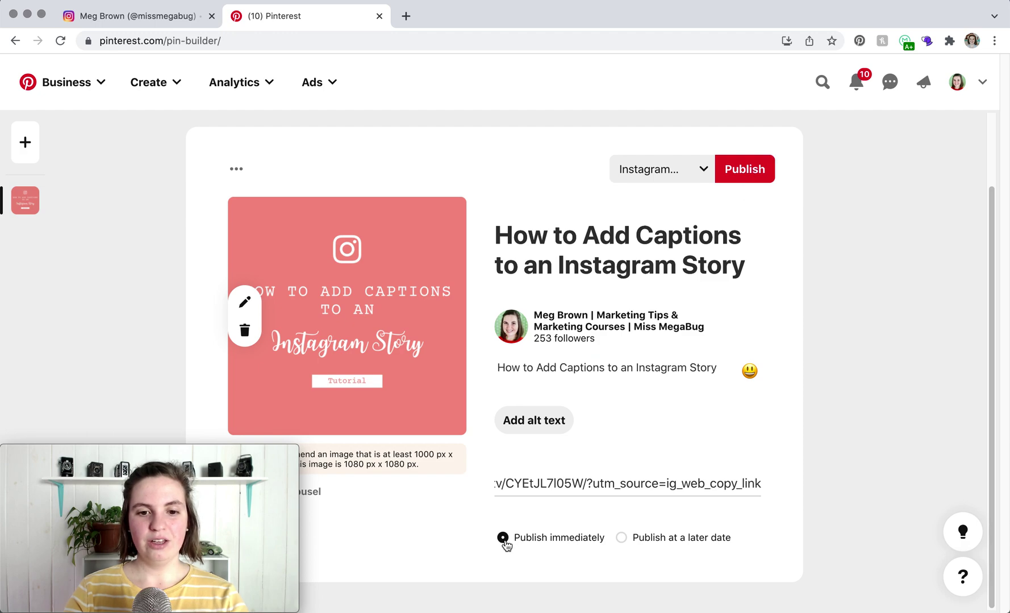
Publish the pin with the later-date option and open its instagram.com link to the post.
click(622, 538)
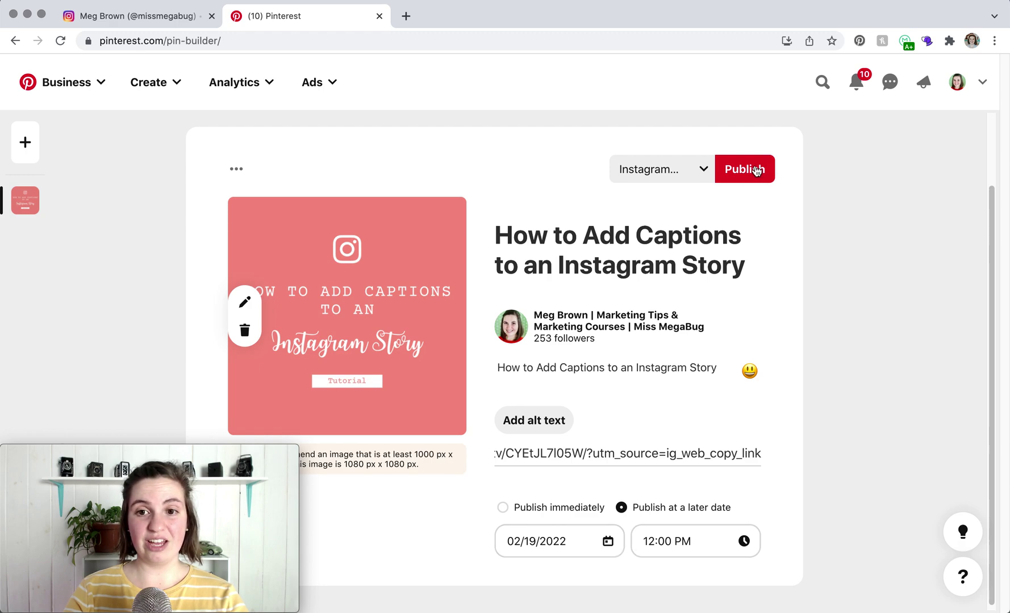
click(756, 170)
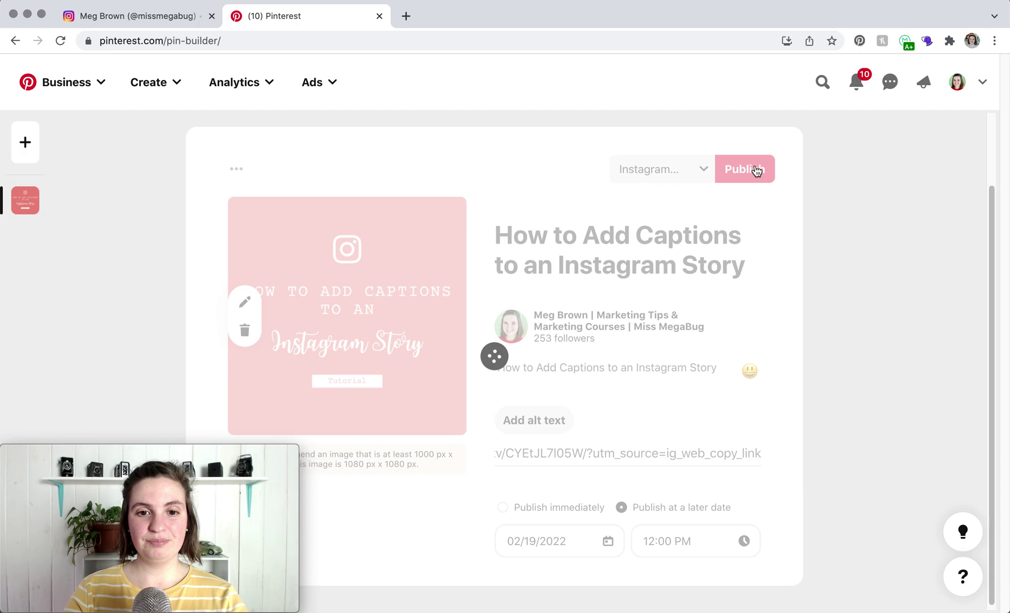
scroll(900, 425, down, 3)
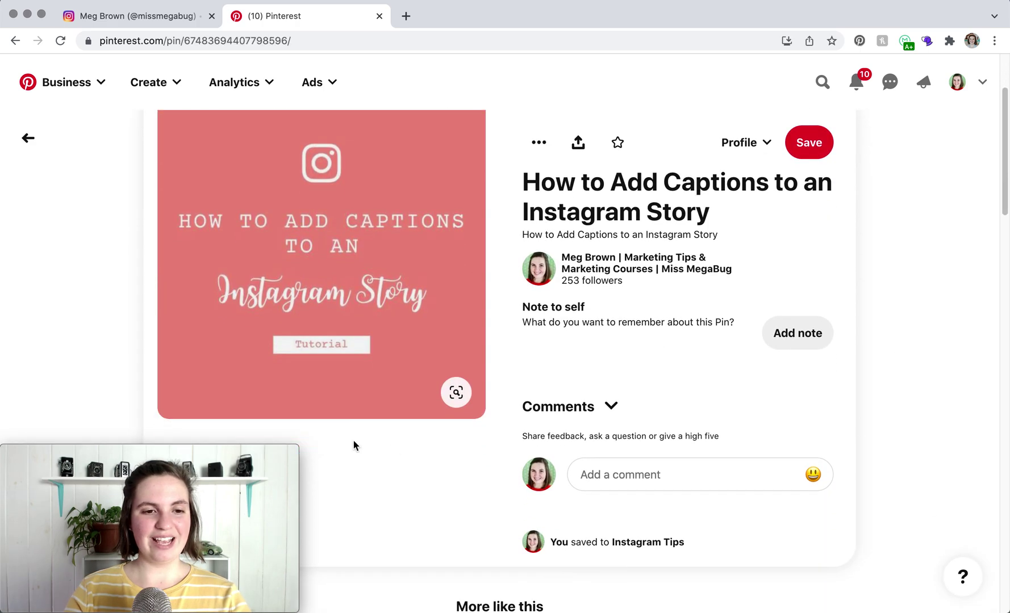
mouse_move(225, 402)
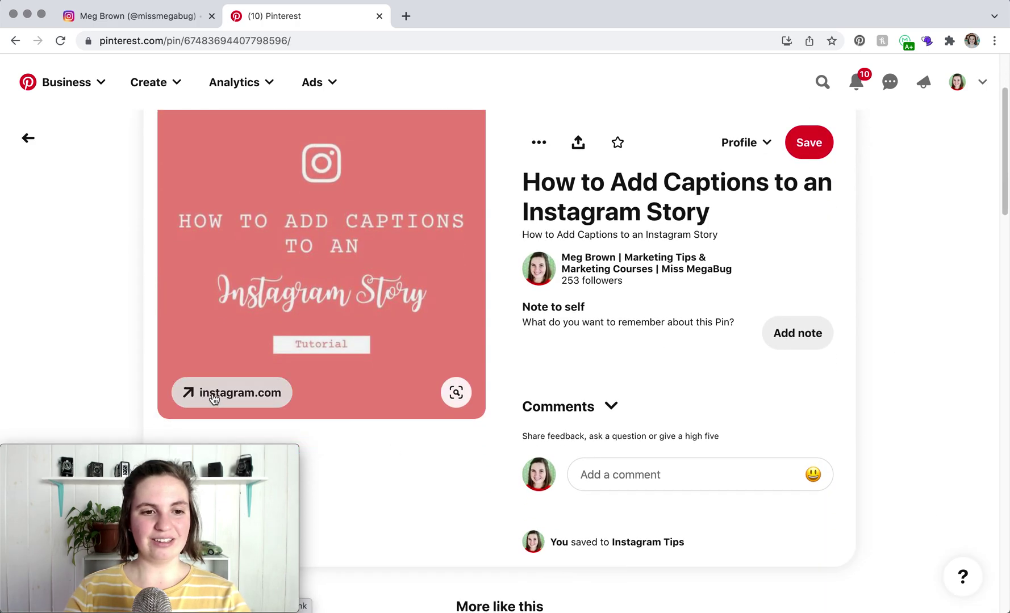
click(213, 397)
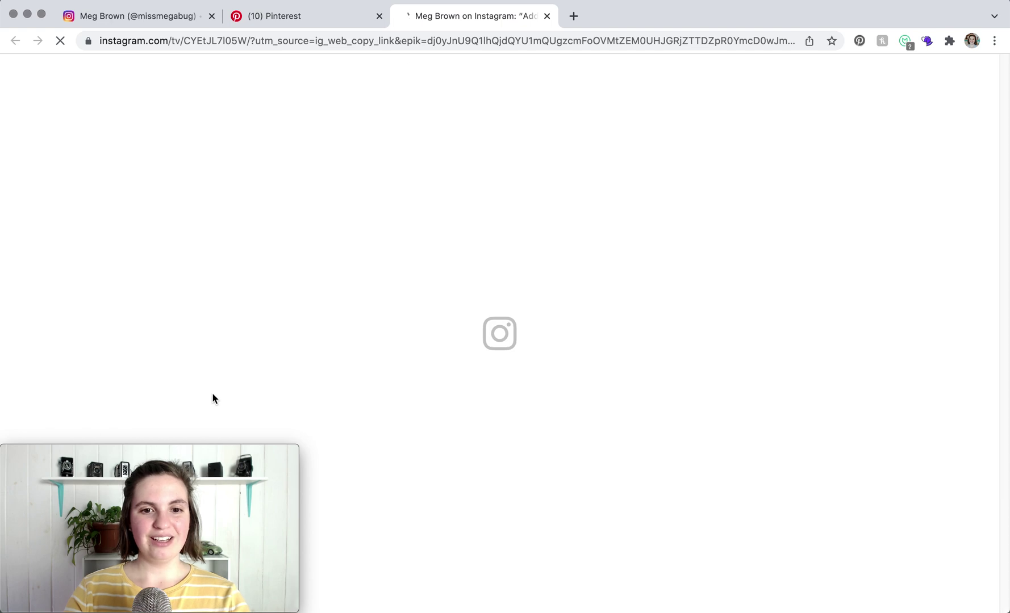